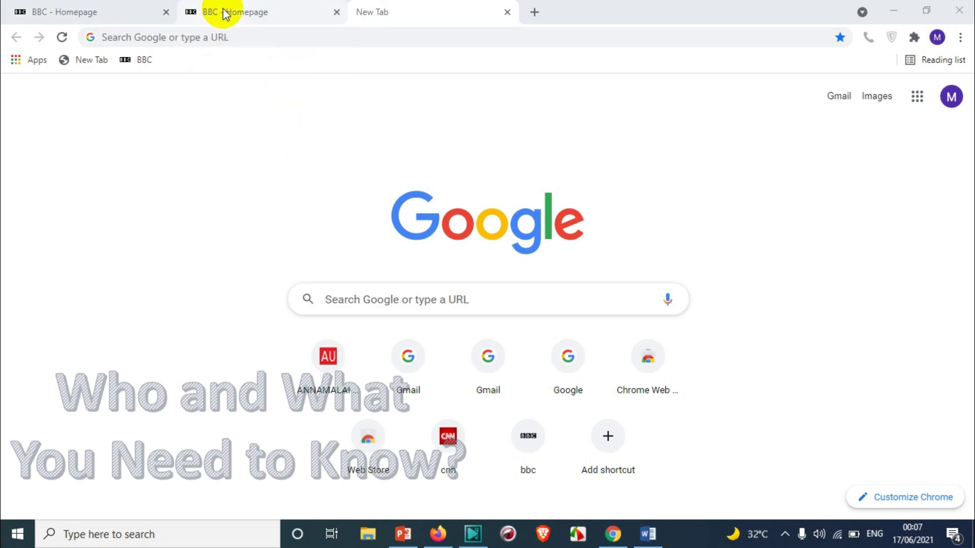
Step: Switch to the second BBC tab and reload bbc.com
click(226, 13)
click(189, 37)
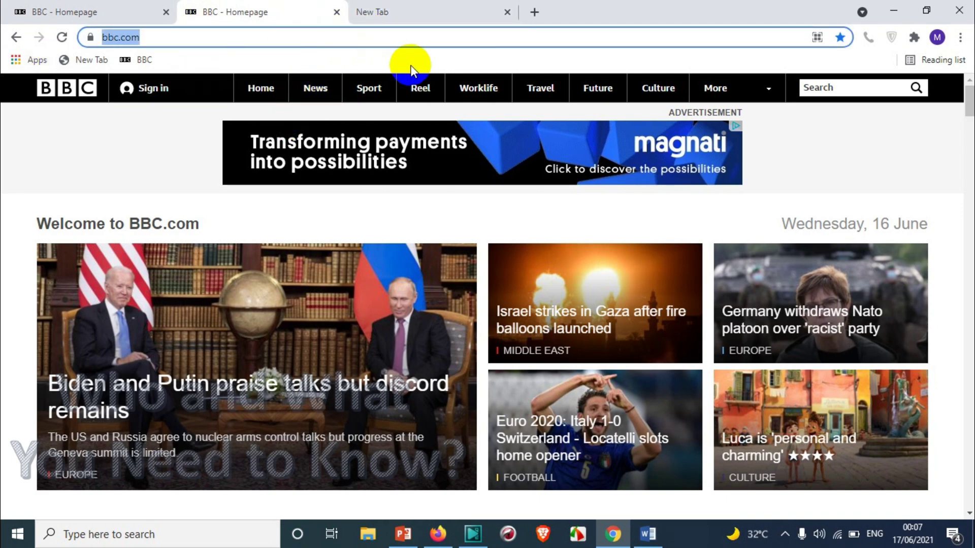
key(Return)
Step: Close the duplicate BBC tab and the empty new tab, leaving only the BBC homepage
click(120, 6)
click(213, 11)
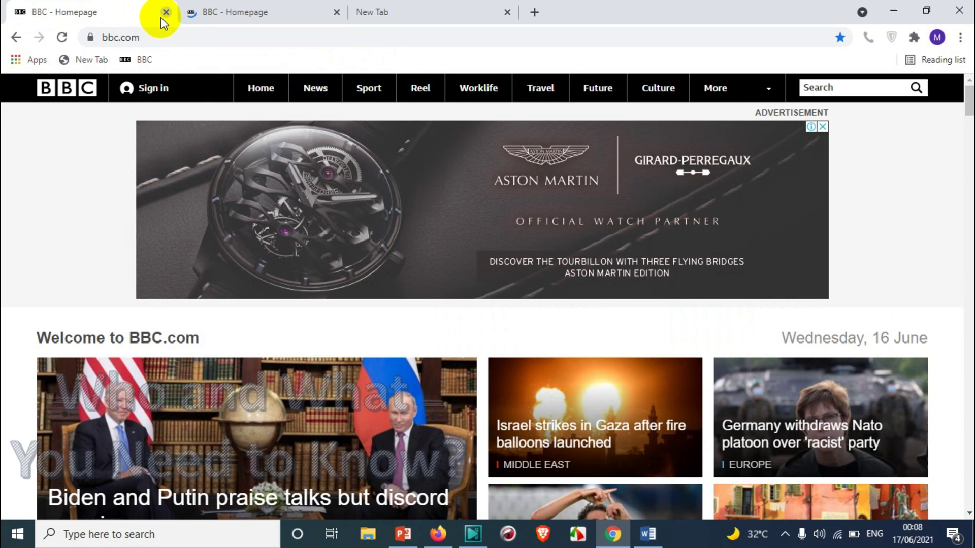
click(163, 11)
middle_click(251, 6)
click(250, 6)
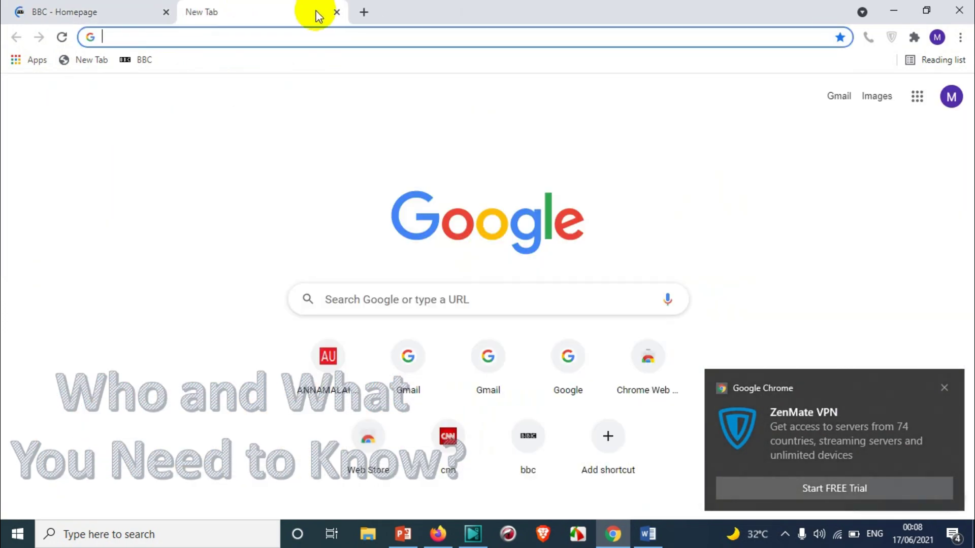
click(335, 12)
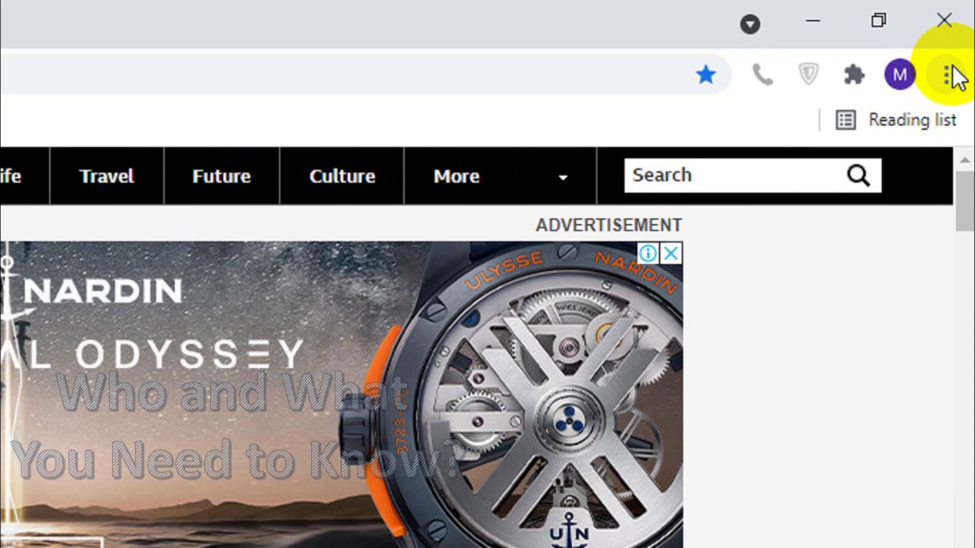
Step: From the three-dot menu's More tools, open Create shortcut for the BBC page
click(947, 76)
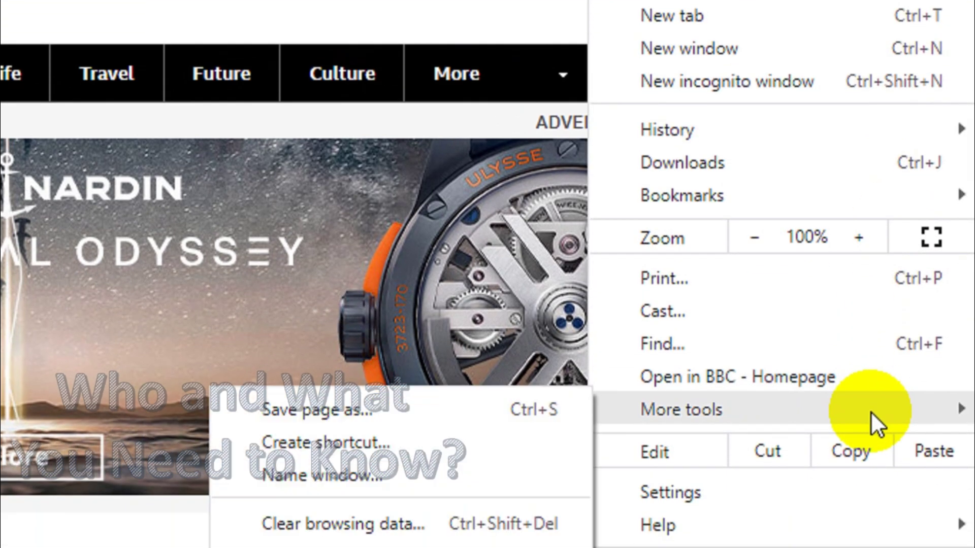
key(Escape)
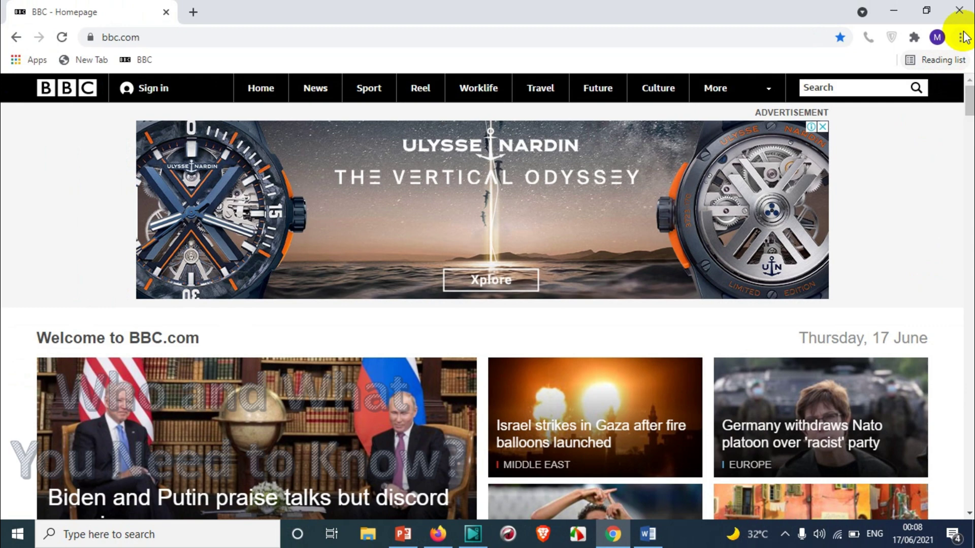
click(960, 37)
key(Escape)
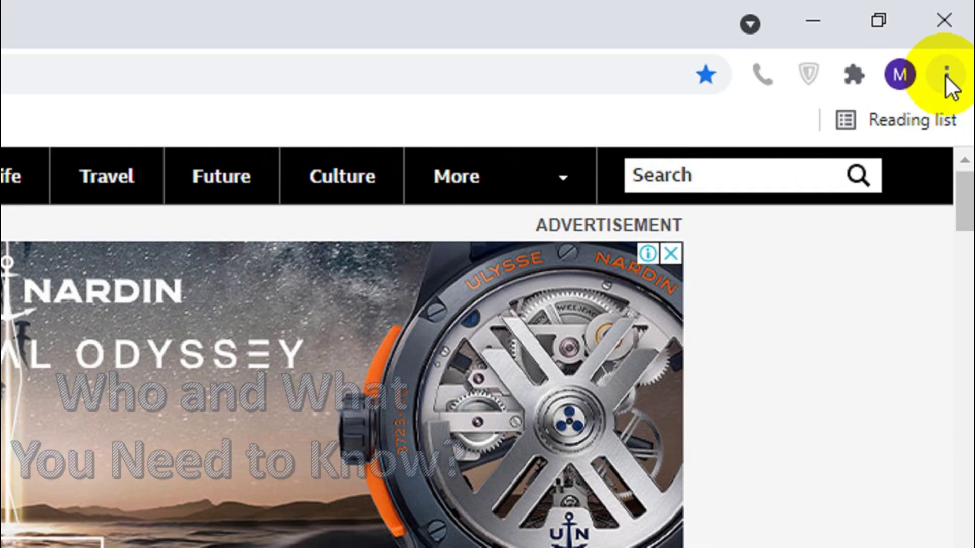
click(961, 38)
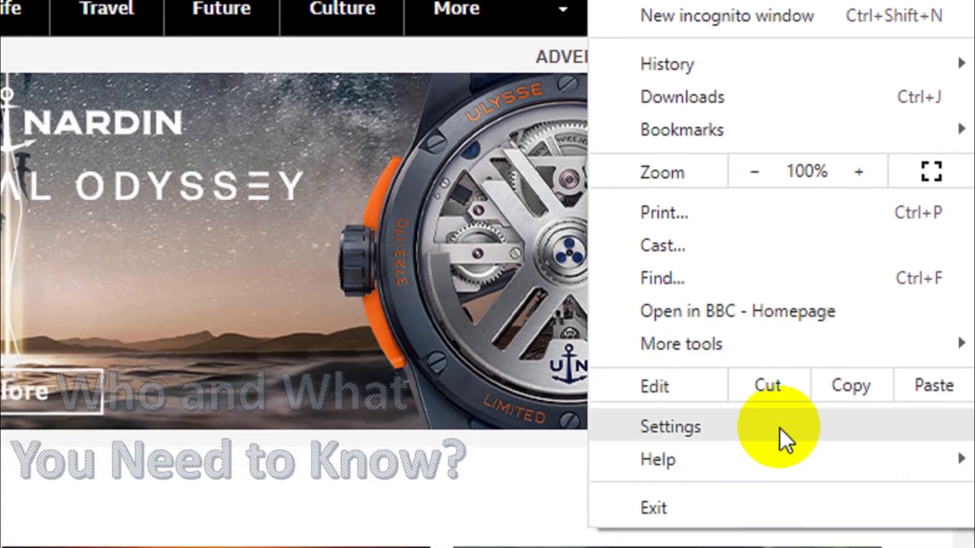
mouse_move(750, 348)
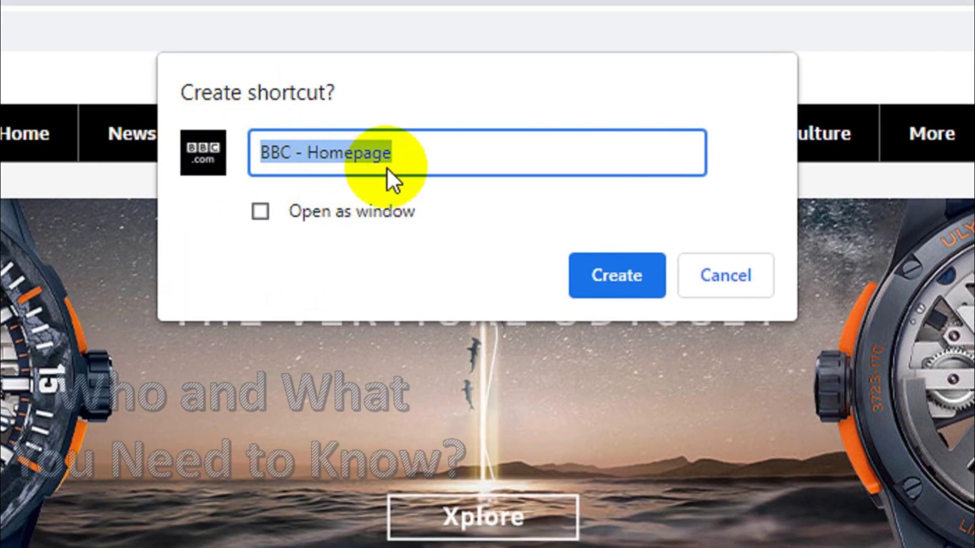
Step: Shorten the shortcut name to 'BBC', create it, and minimize Chrome
click(321, 148)
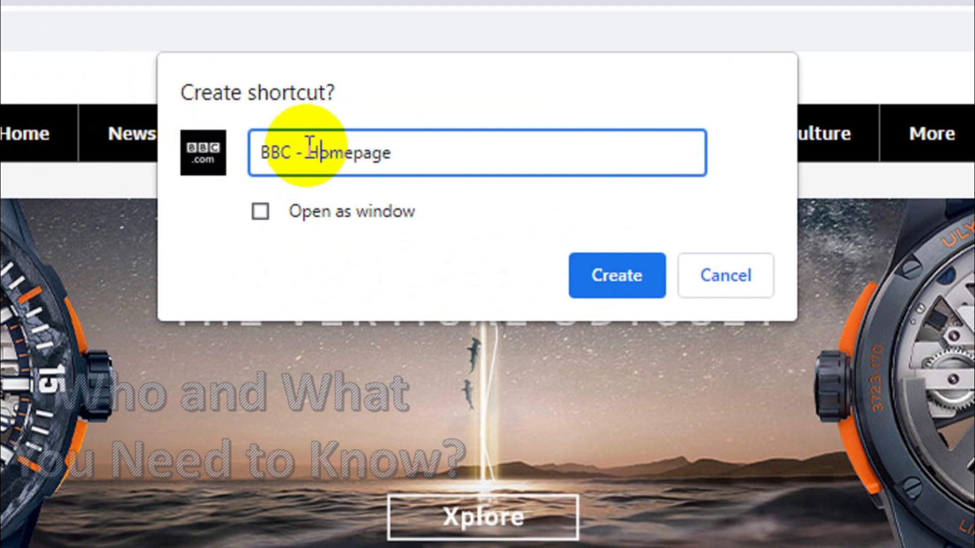
click(293, 152)
drag(293, 152, 475, 192)
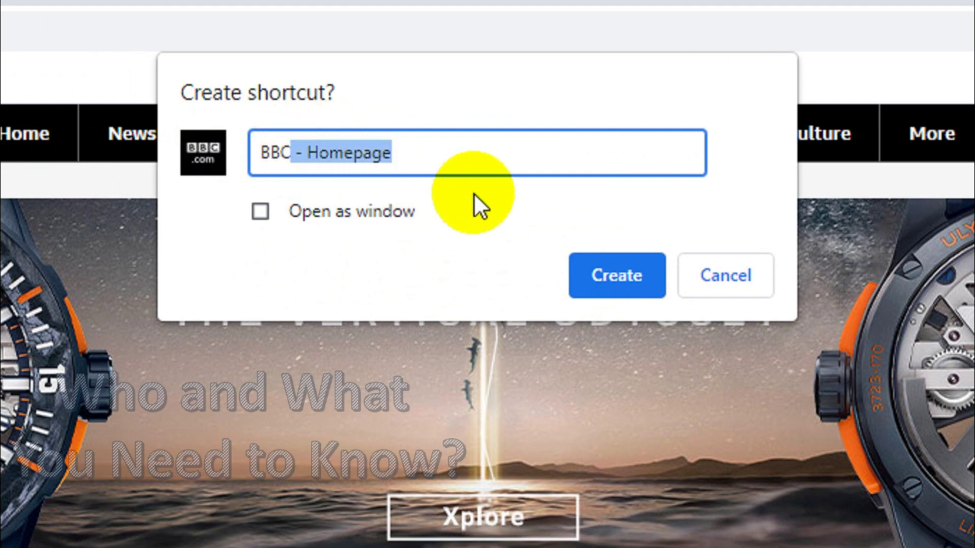
key(BackSpace)
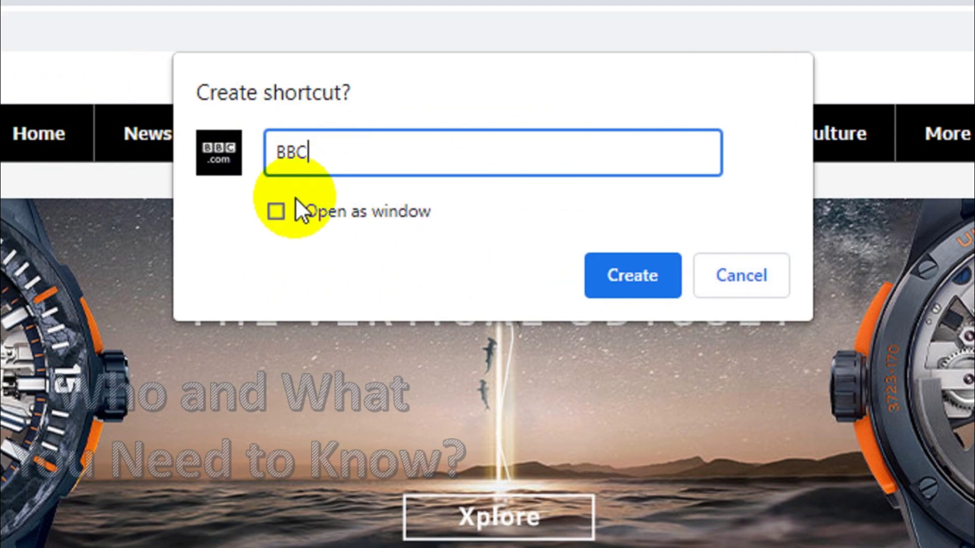
click(624, 287)
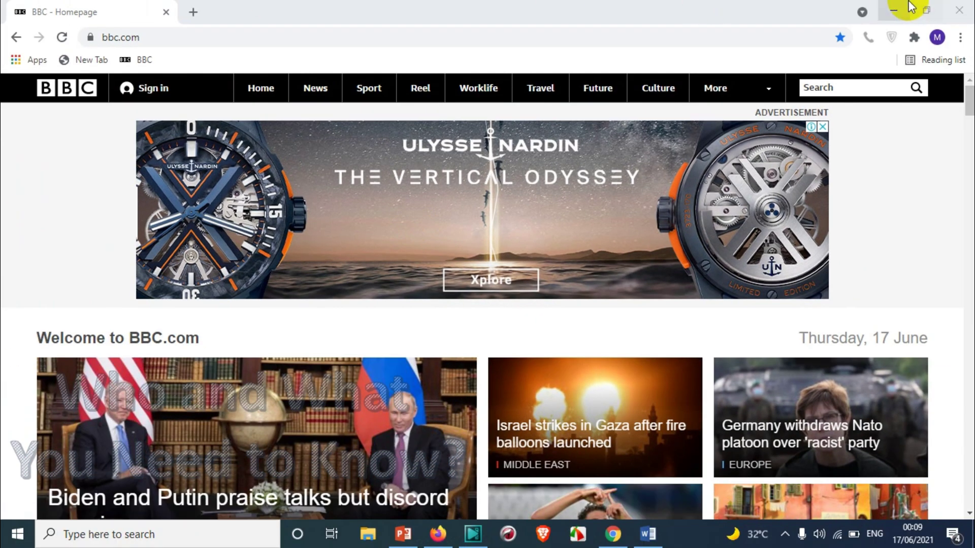
click(907, 6)
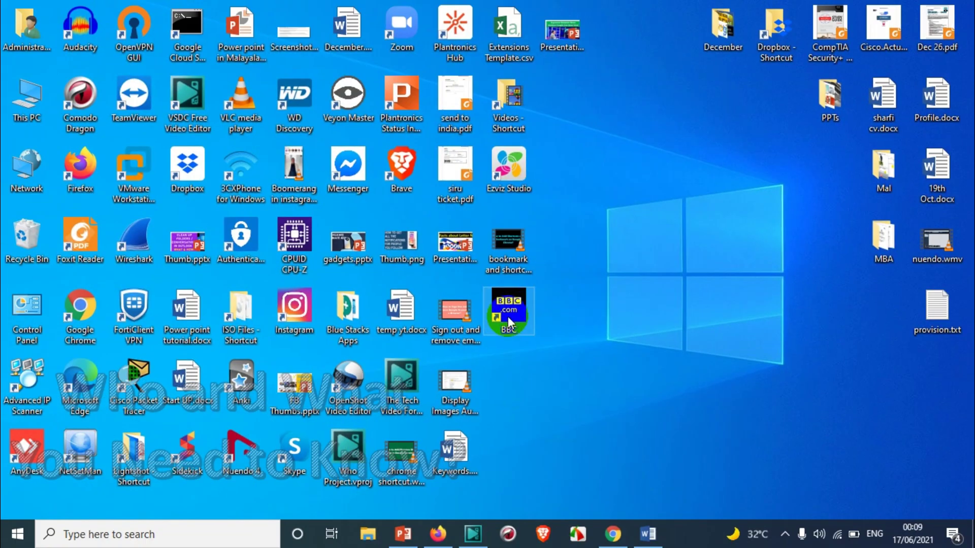
Step: Launch the BBC desktop shortcut several times, confirming it opens bbc.com in Chrome
double_click(507, 316)
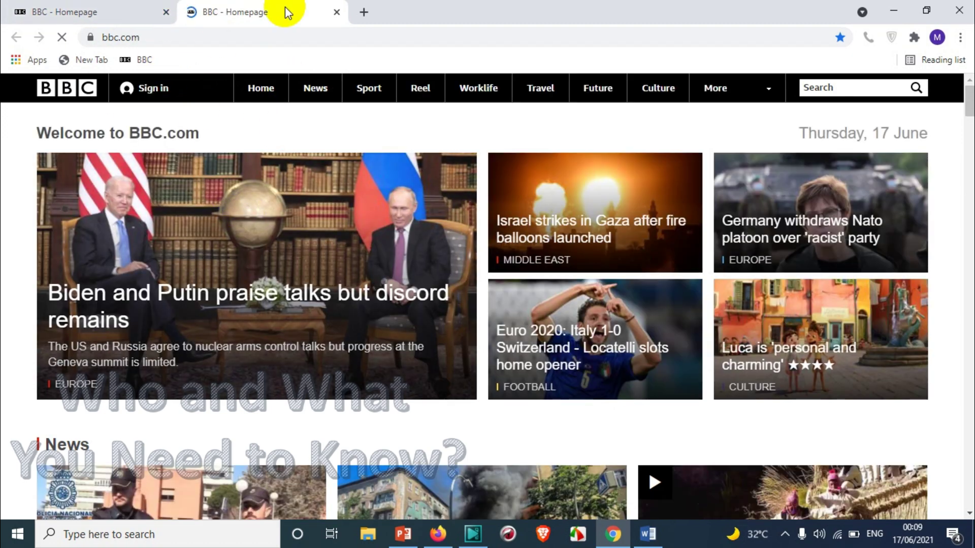
click(959, 10)
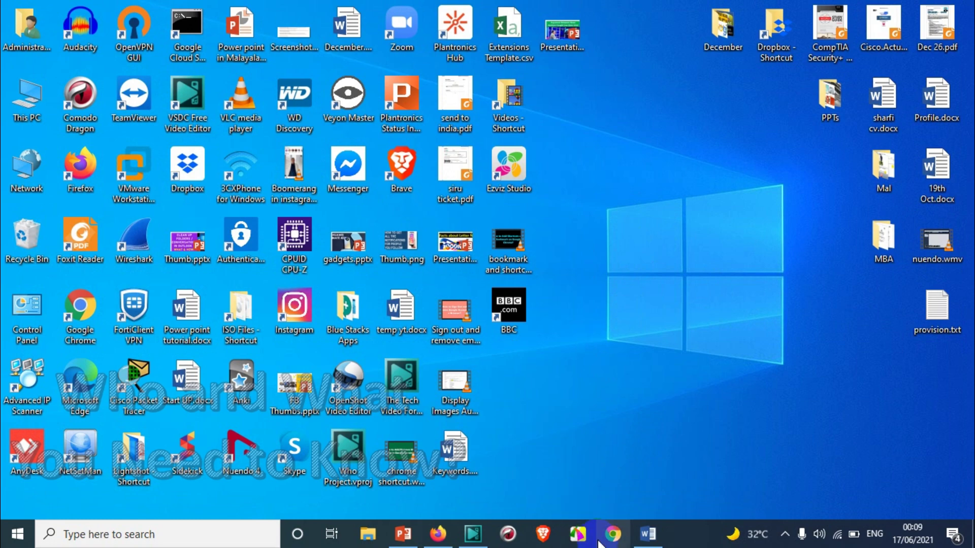
click(497, 311)
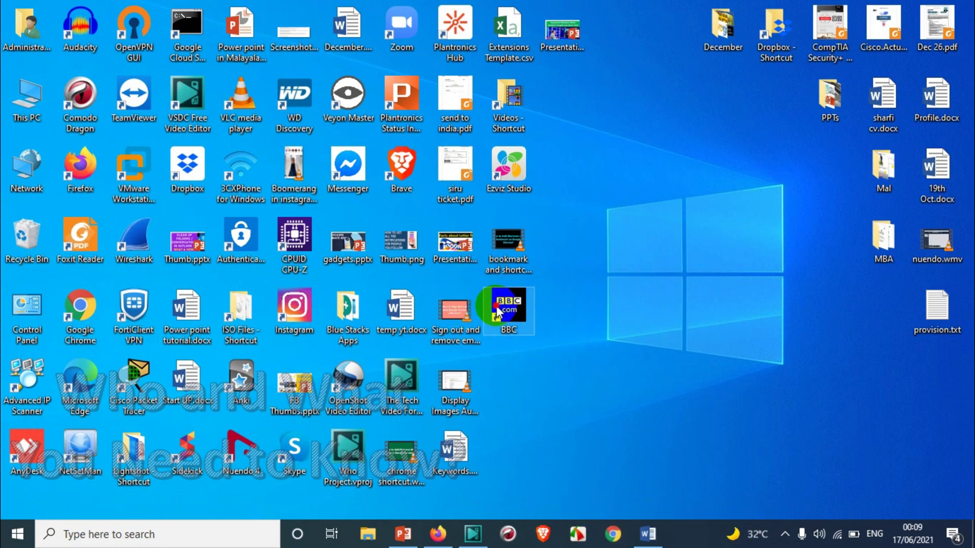
double_click(495, 305)
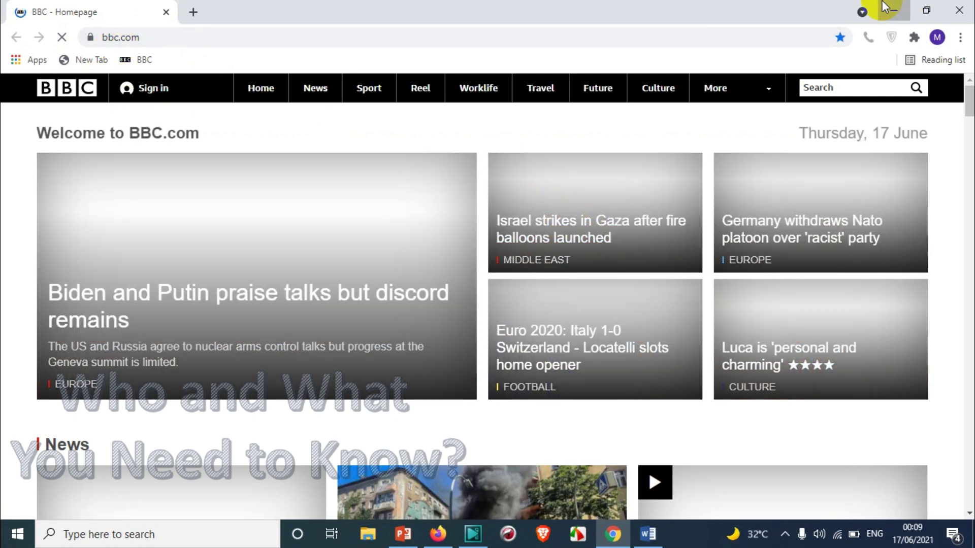
click(894, 11)
click(518, 300)
double_click(518, 301)
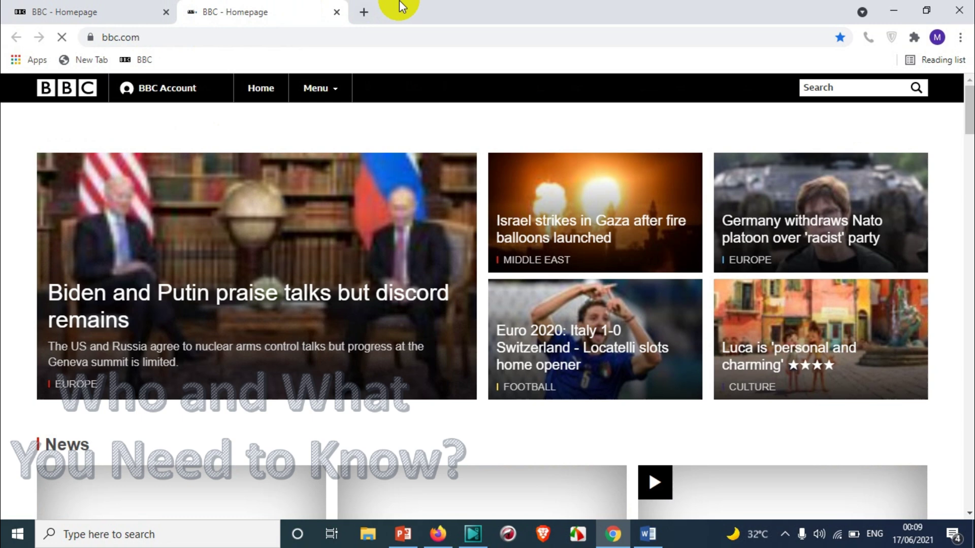
Step: Load cnn.com in a new Chrome tab
click(363, 13)
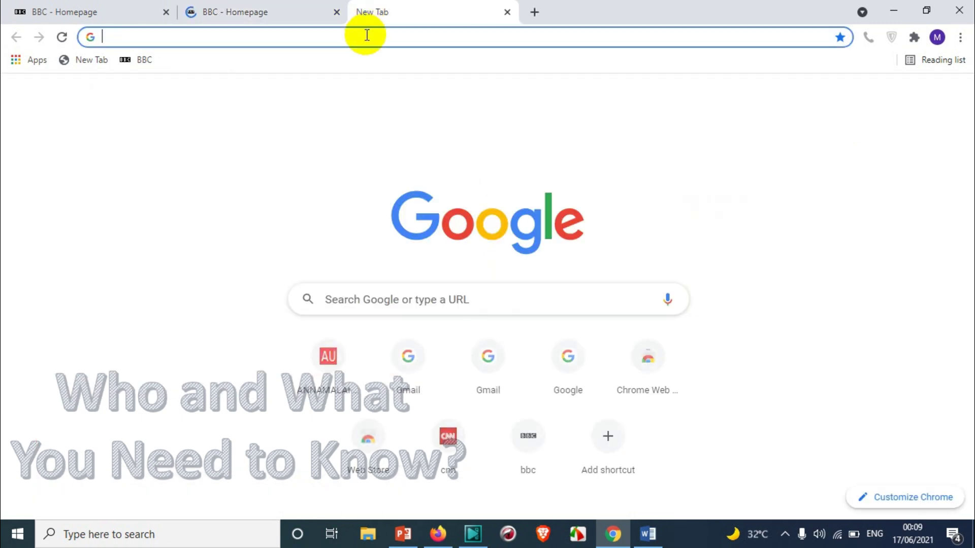
text(cnn)
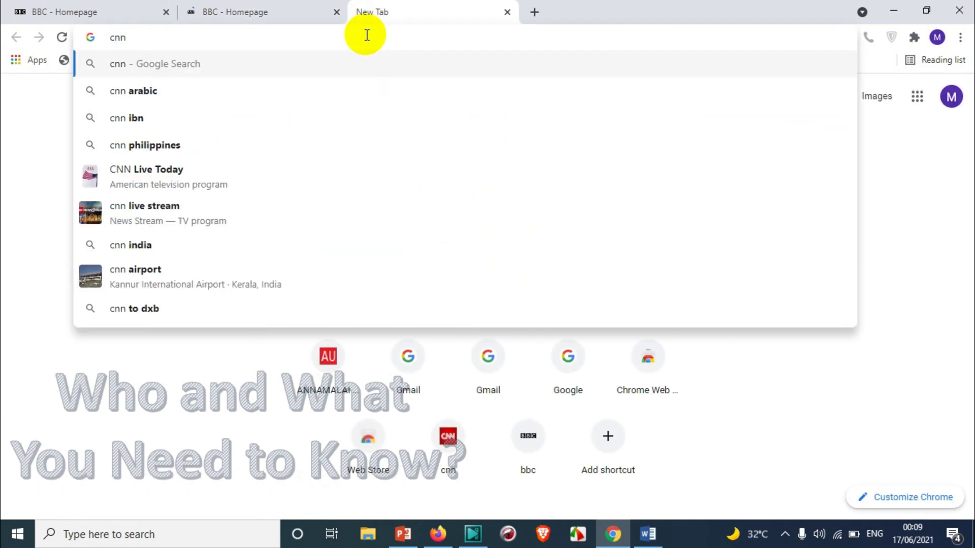
text(.com)
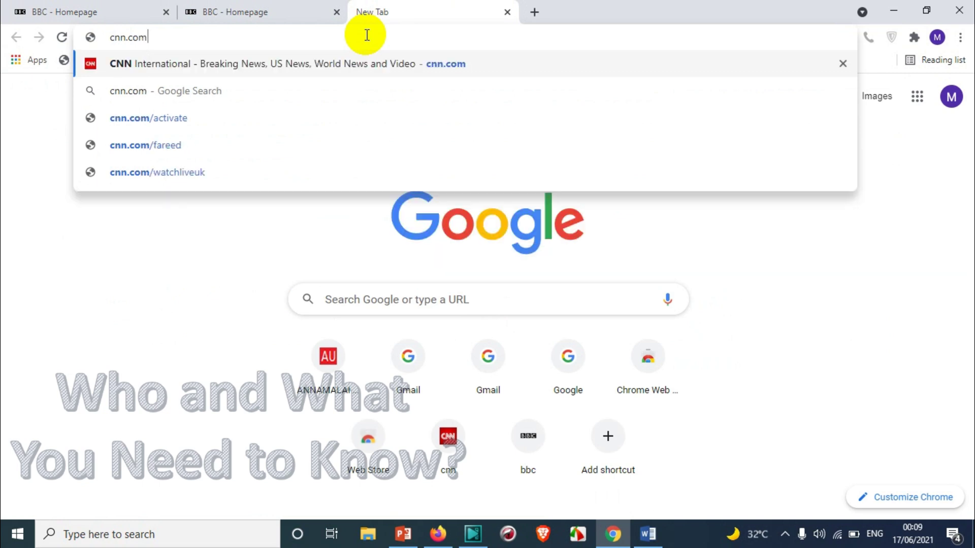
key(Return)
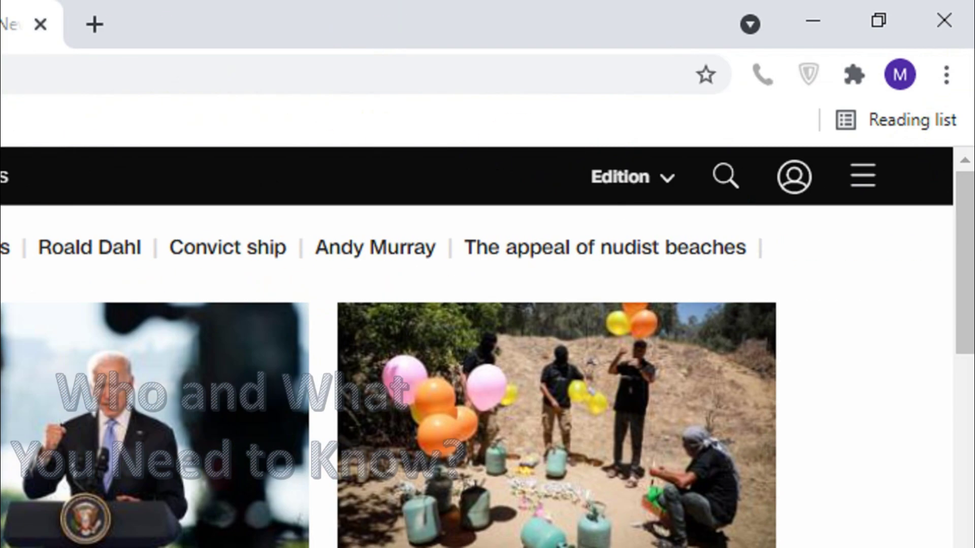
Step: Open and dismiss Chrome's menu, minimize Chrome, and refresh the desktop
click(960, 76)
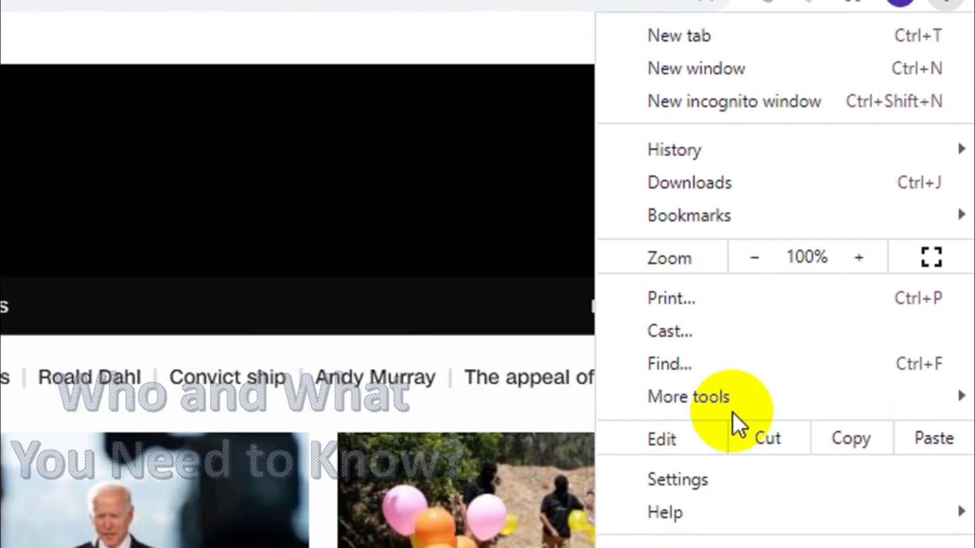
mouse_move(726, 479)
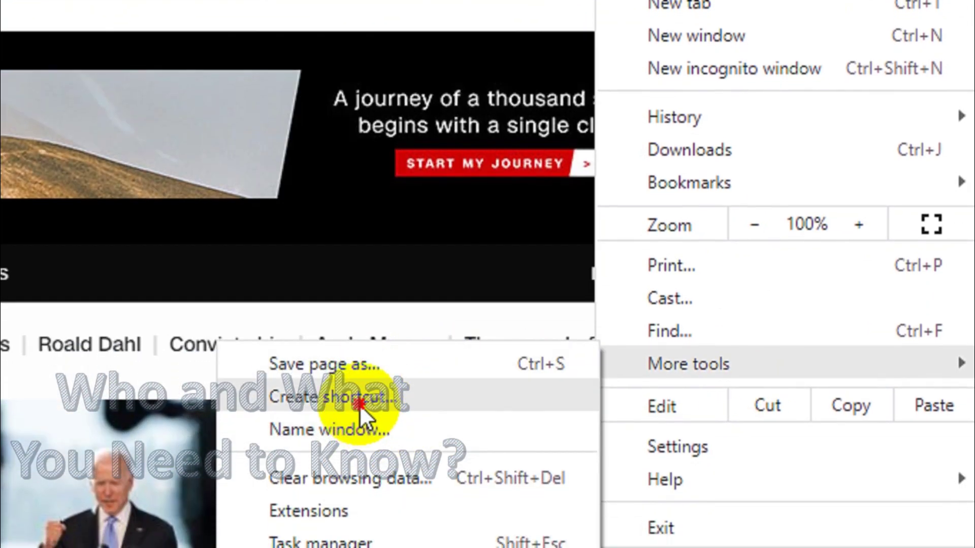
click(115, 313)
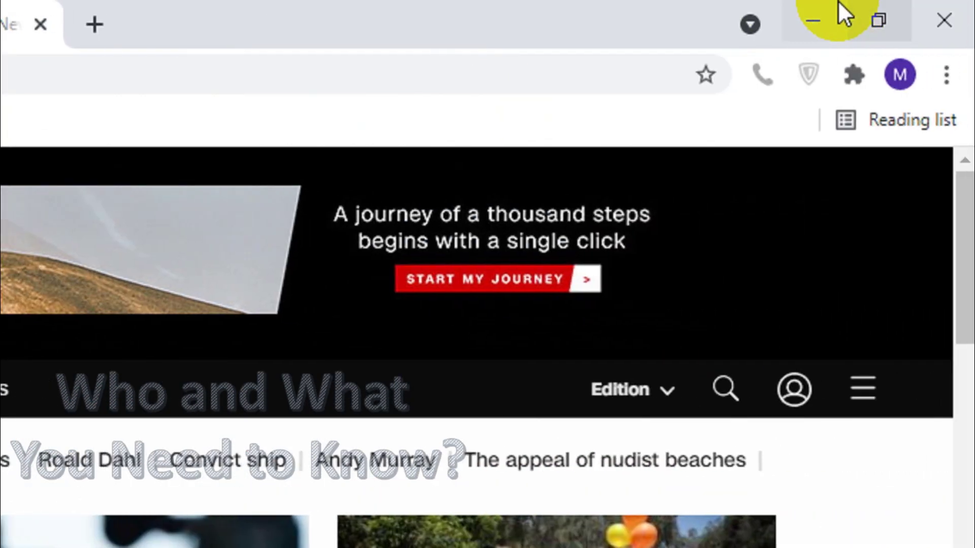
click(838, 3)
right_click(313, 278)
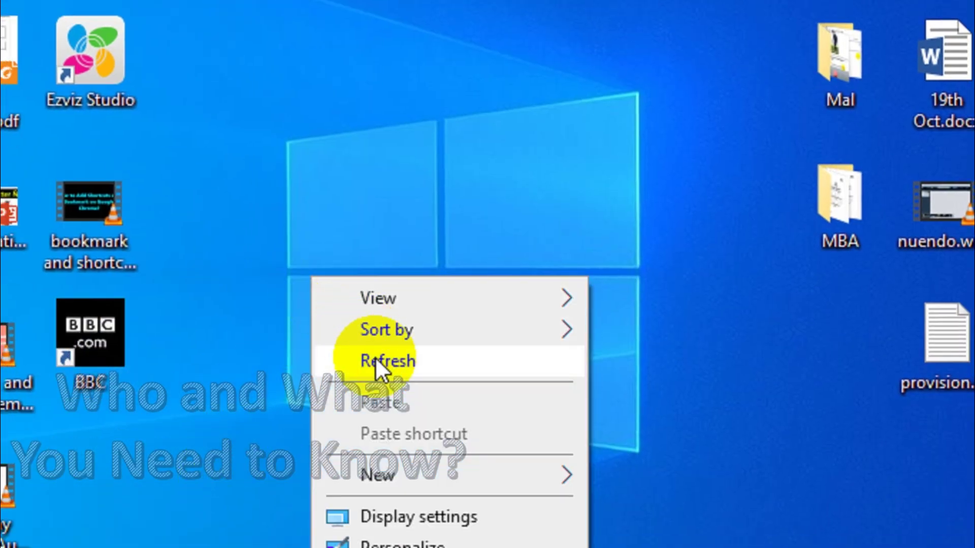
click(376, 357)
Step: Create a CNN shortcut named 'CNN' with Open as window ticked
click(345, 523)
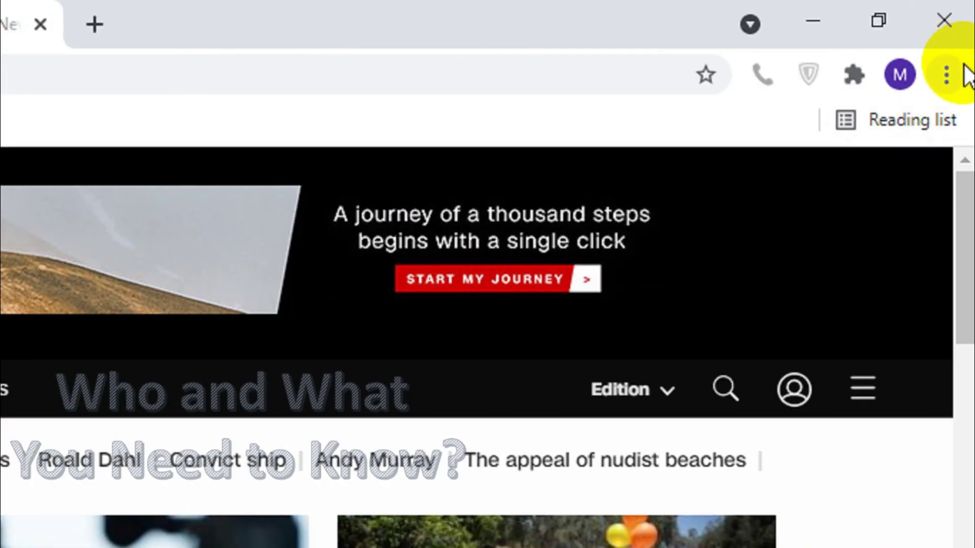
click(951, 71)
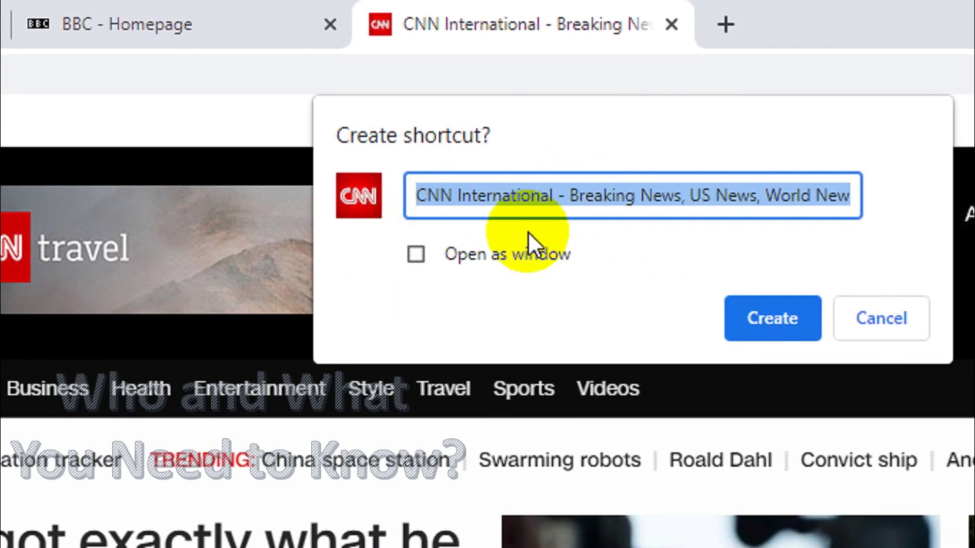
click(505, 203)
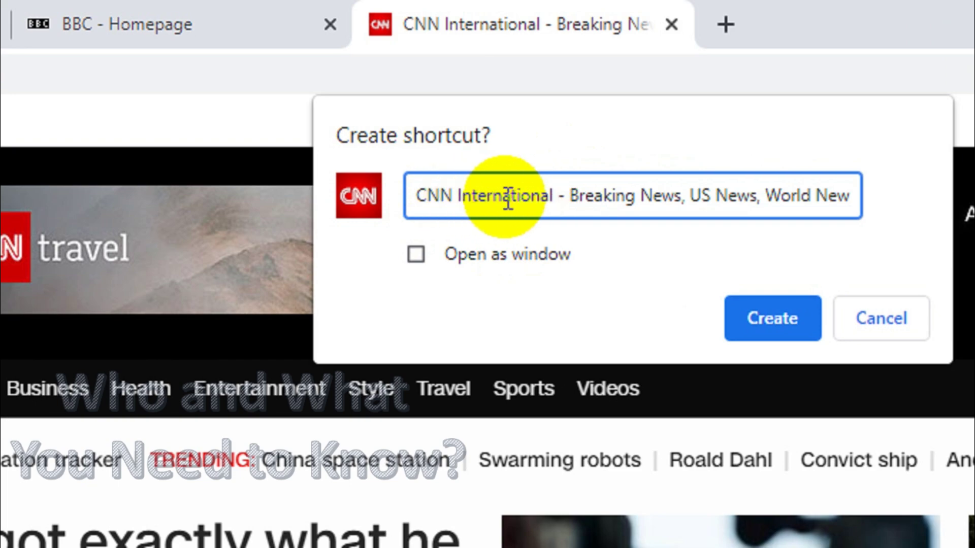
drag(452, 203, 974, 203)
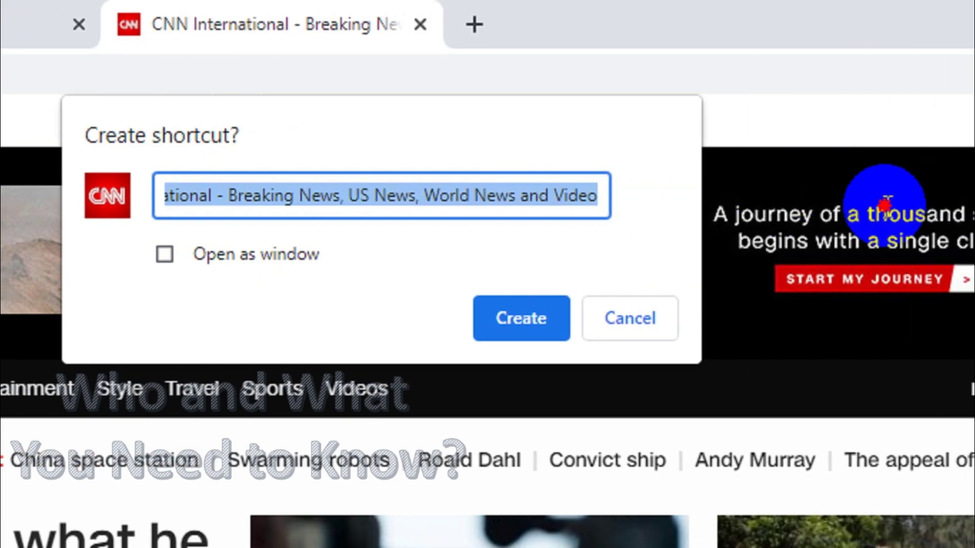
key(BackSpace)
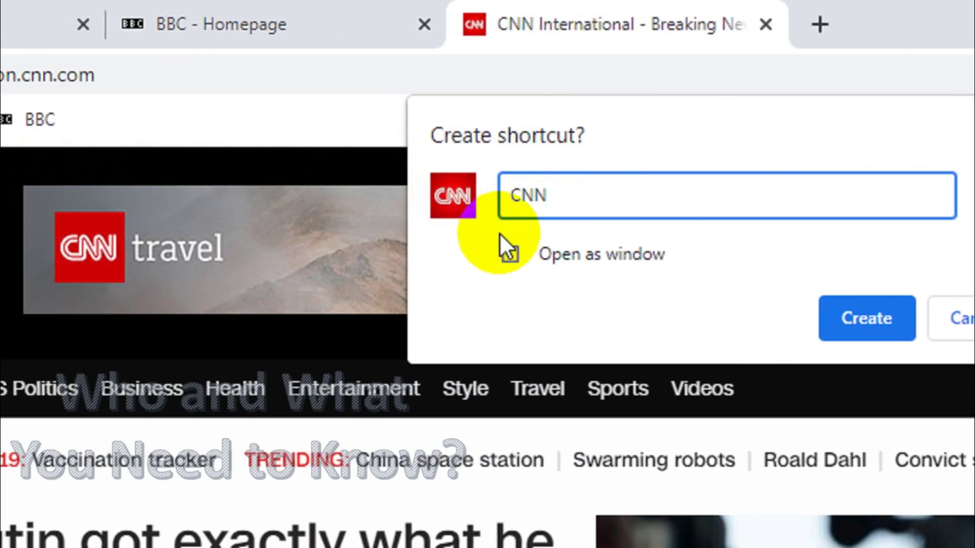
click(584, 264)
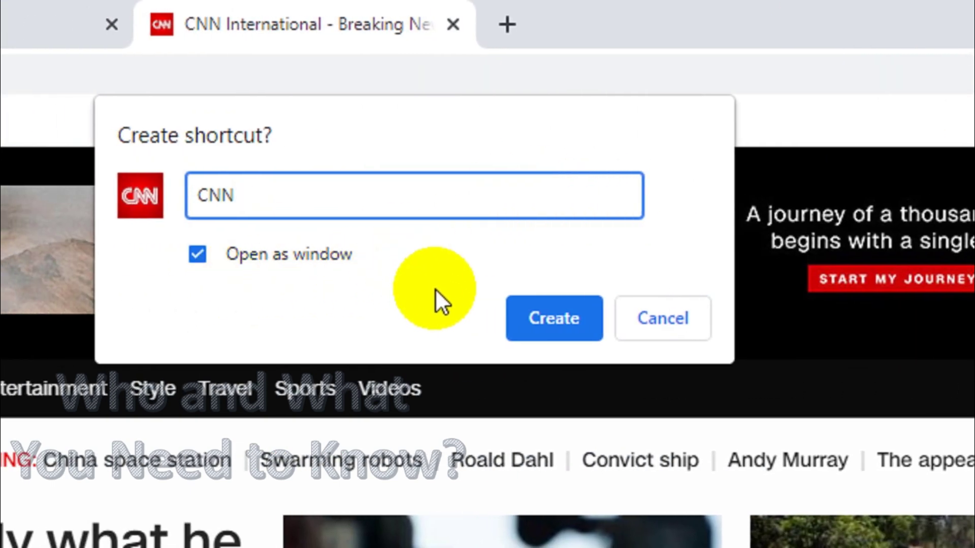
click(578, 318)
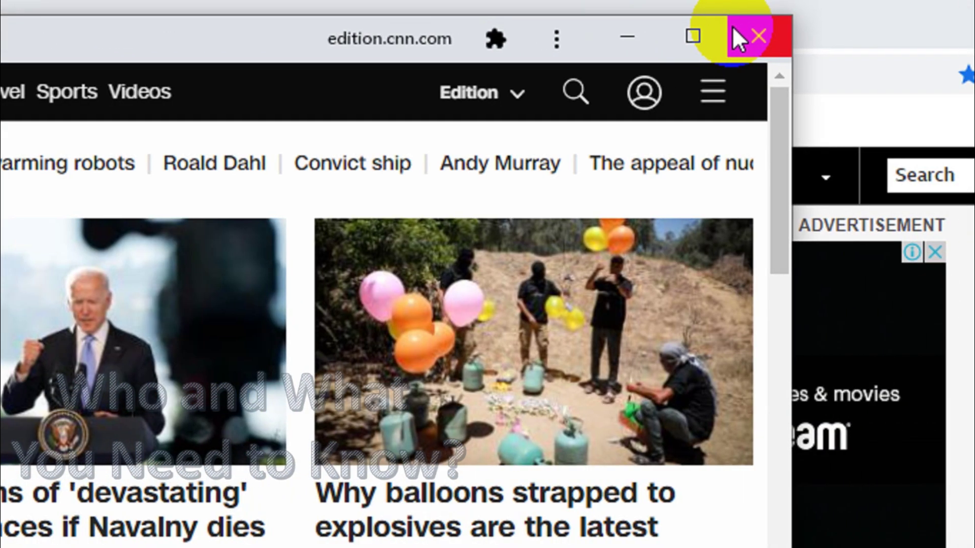
Step: Test the CNN desktop shortcut in its own window, close it, and return to Chrome's BBC page
click(952, 30)
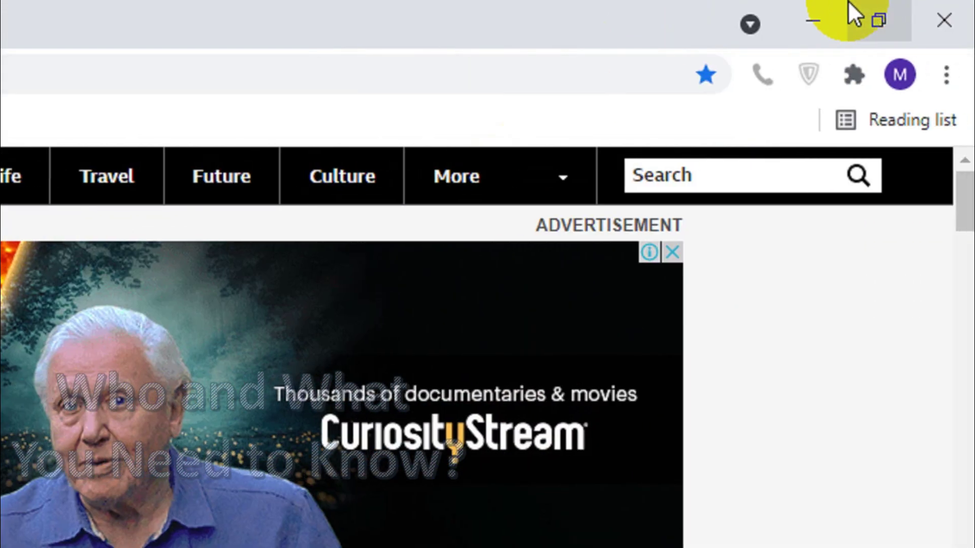
click(812, 20)
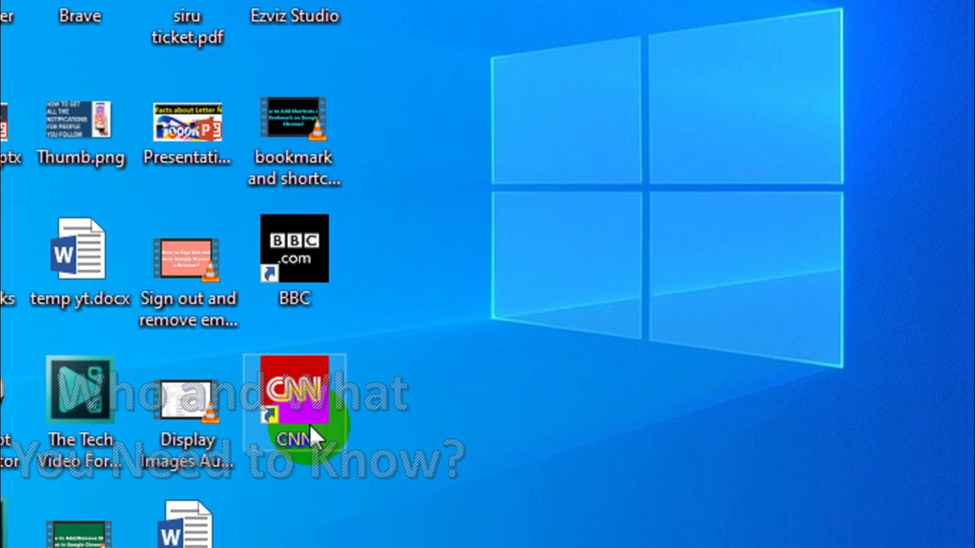
double_click(309, 426)
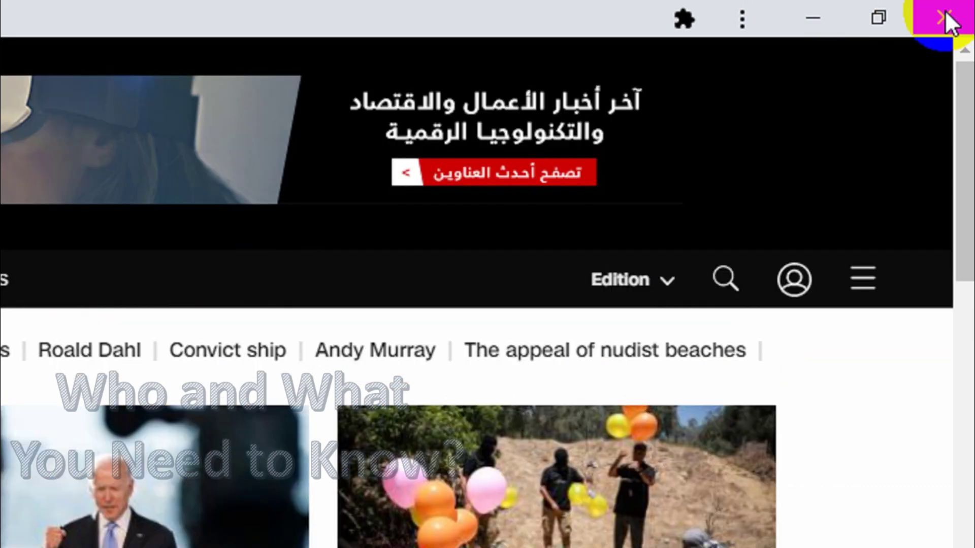
click(947, 19)
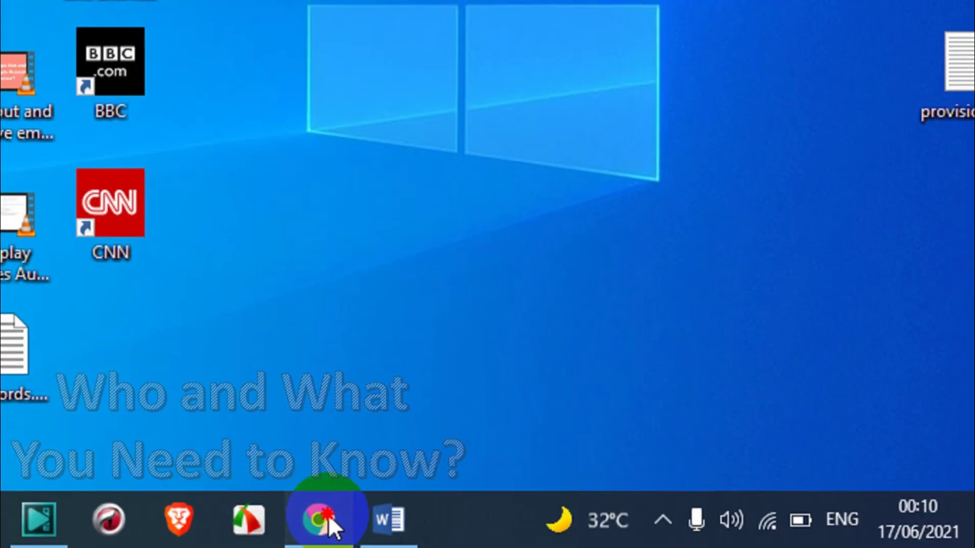
click(320, 520)
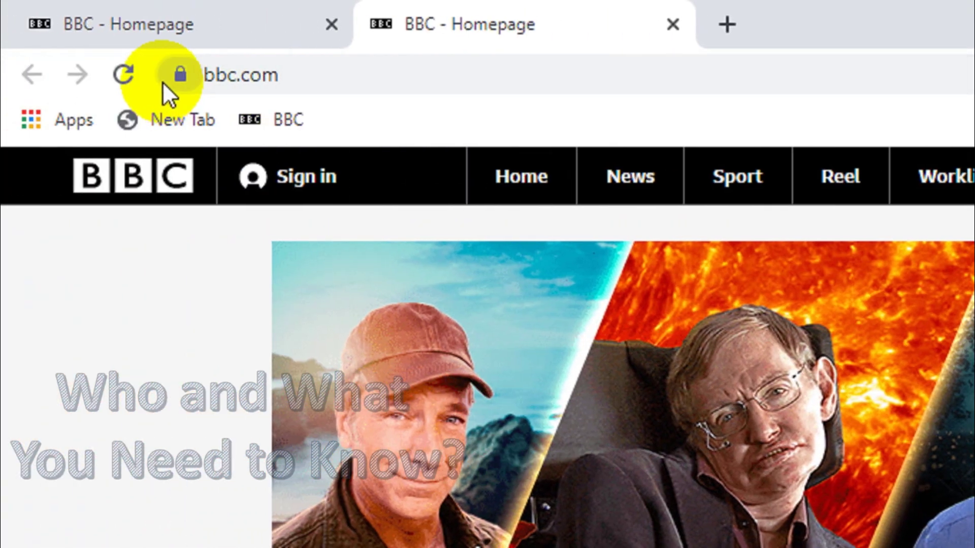